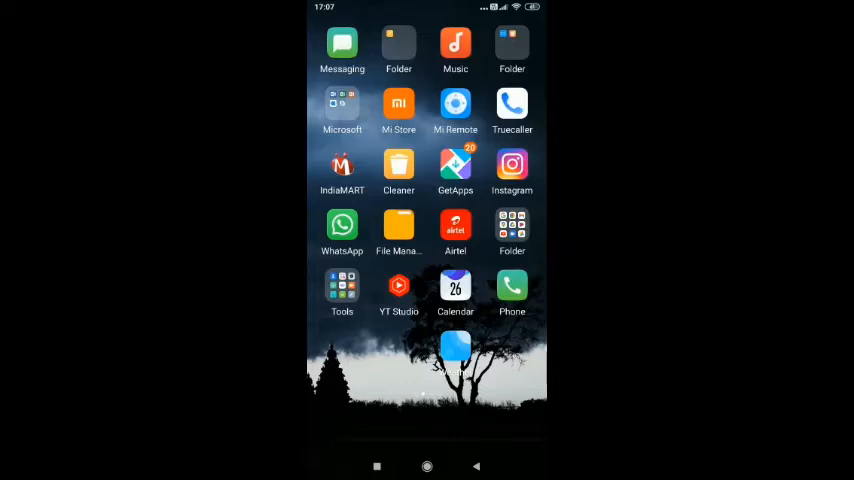
Start a new Google search for 'superman' from the home-page search bar.
left_click_drag(360, 240, 520, 240)
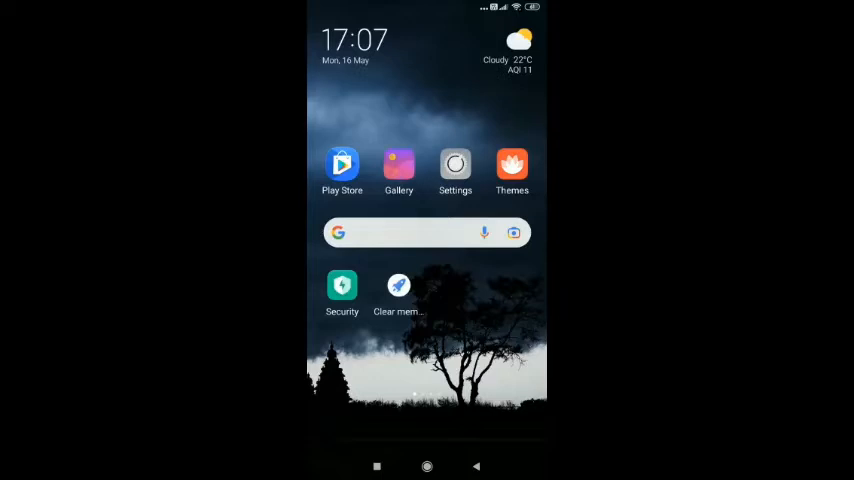
left_click(400, 232)
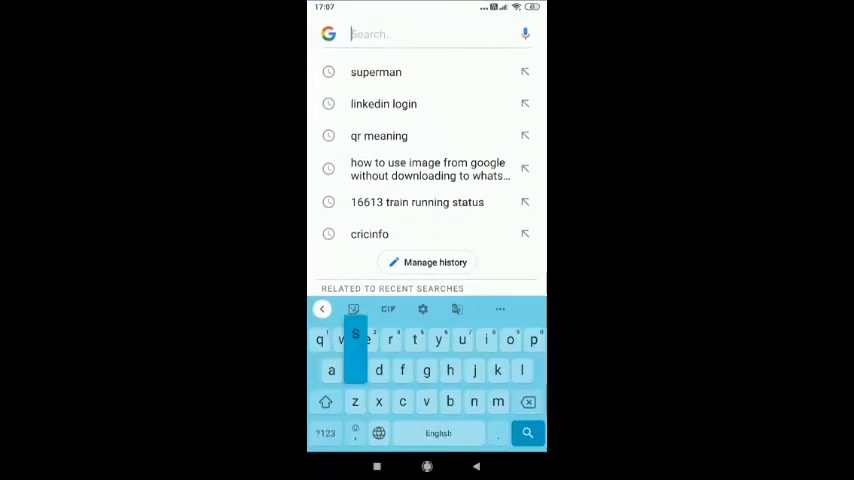
type("superman")
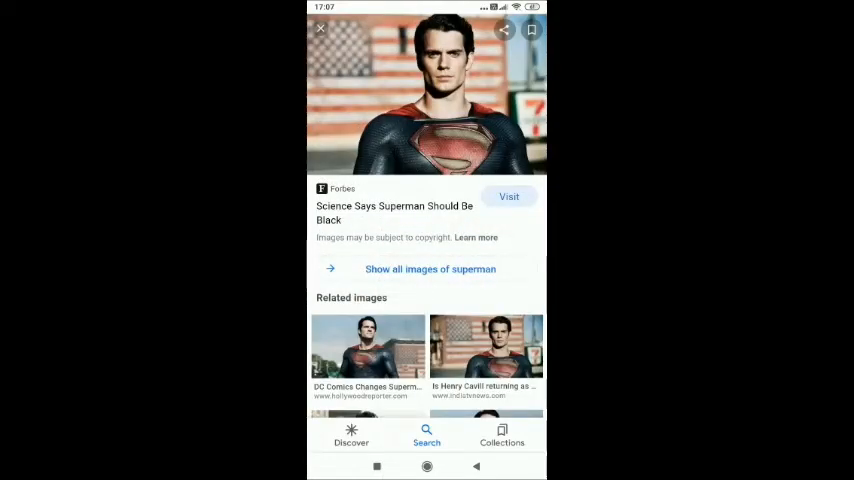
Visit the Forbes article, long-press its Superman image and choose Copy image.
left_click(509, 196)
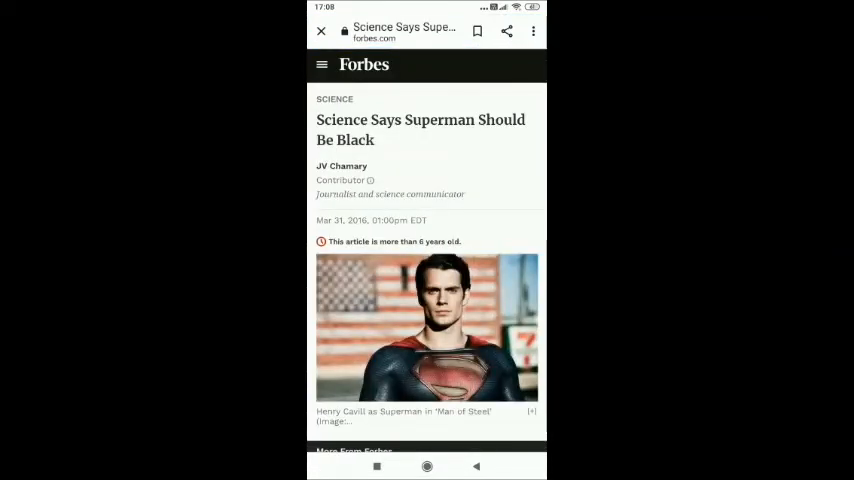
scroll(427, 300, "down", 2)
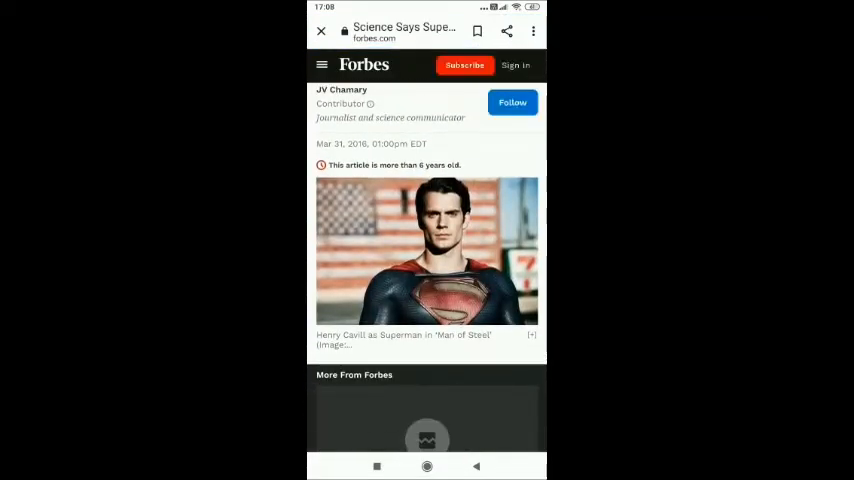
left_click(427, 250)
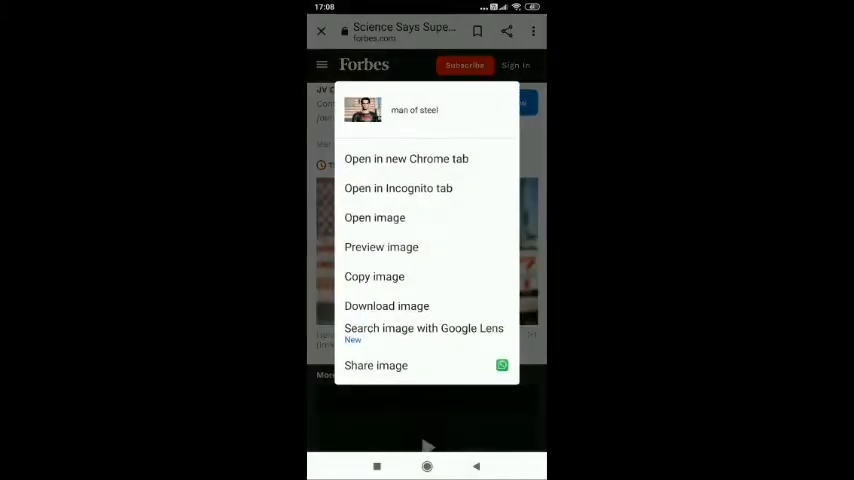
left_click(480, 257)
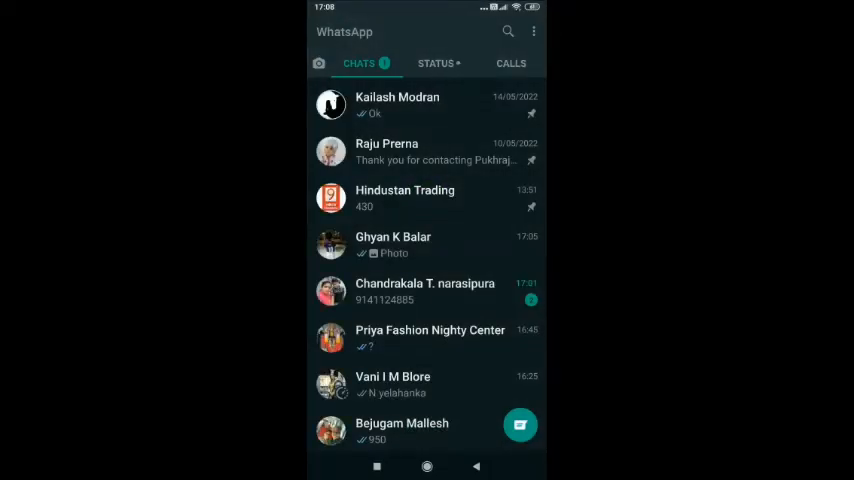
Open the WhatsApp conversation the copied image will be sent to.
left_click(420, 244)
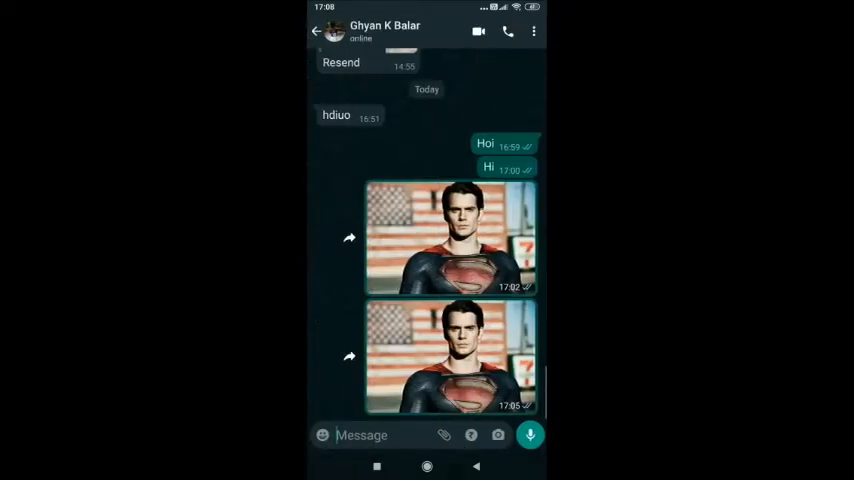
left_click(380, 435)
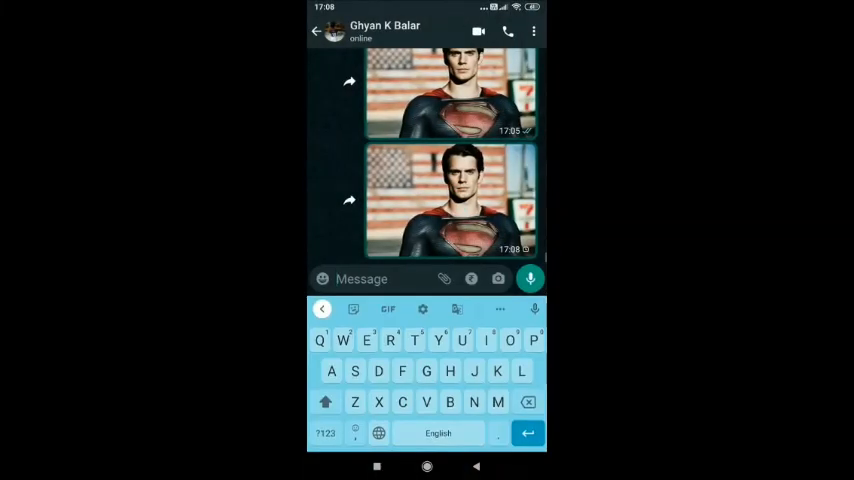
key("Escape")
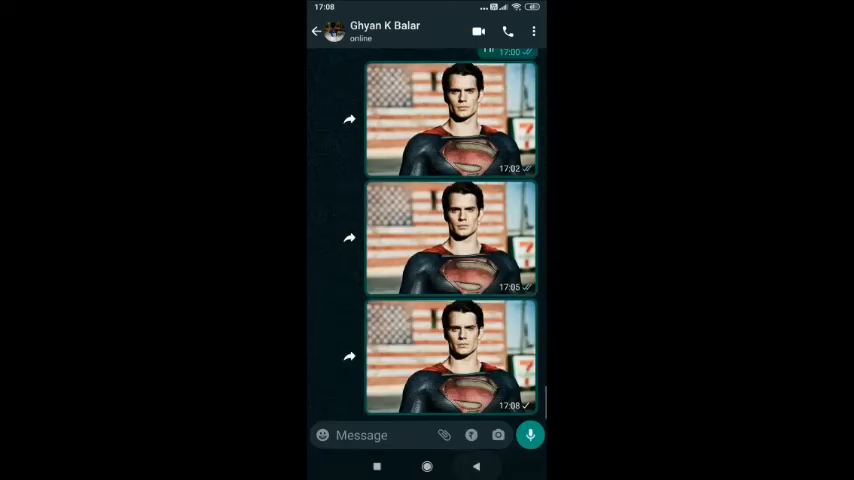